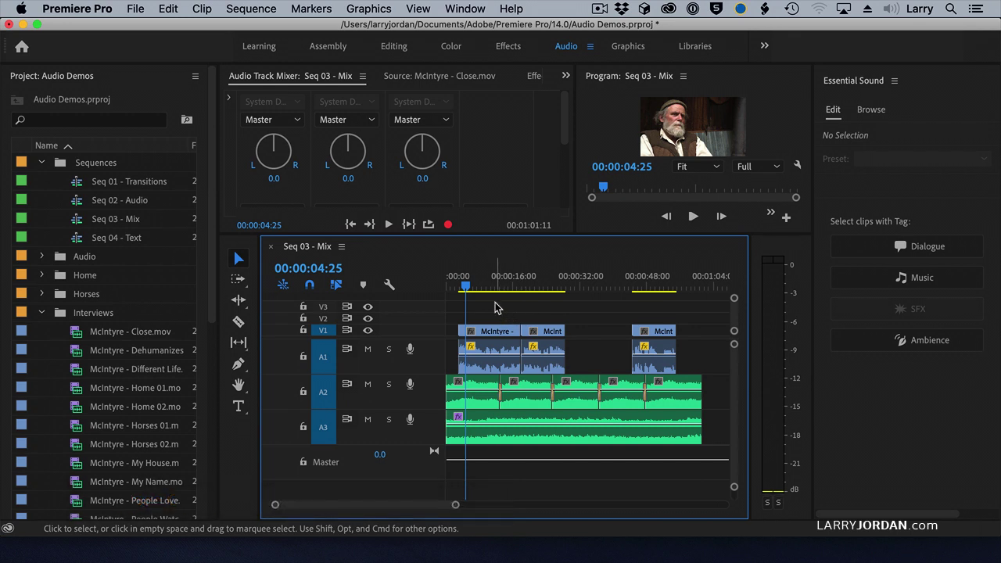
Maximize the Audio Track Mixer for Seq 03 - Mix to fill the whole window
click(42, 312)
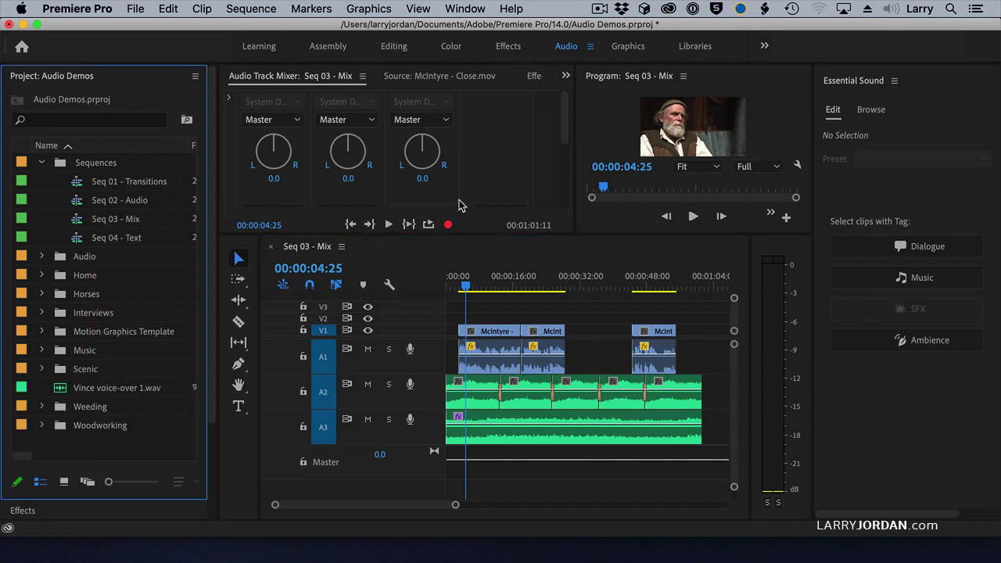
click(504, 155)
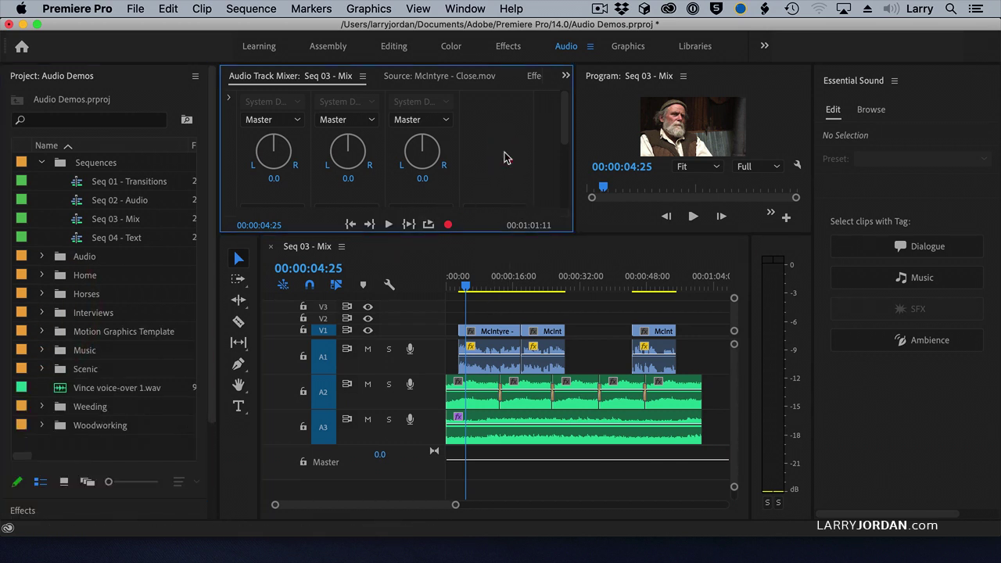
key(grave)
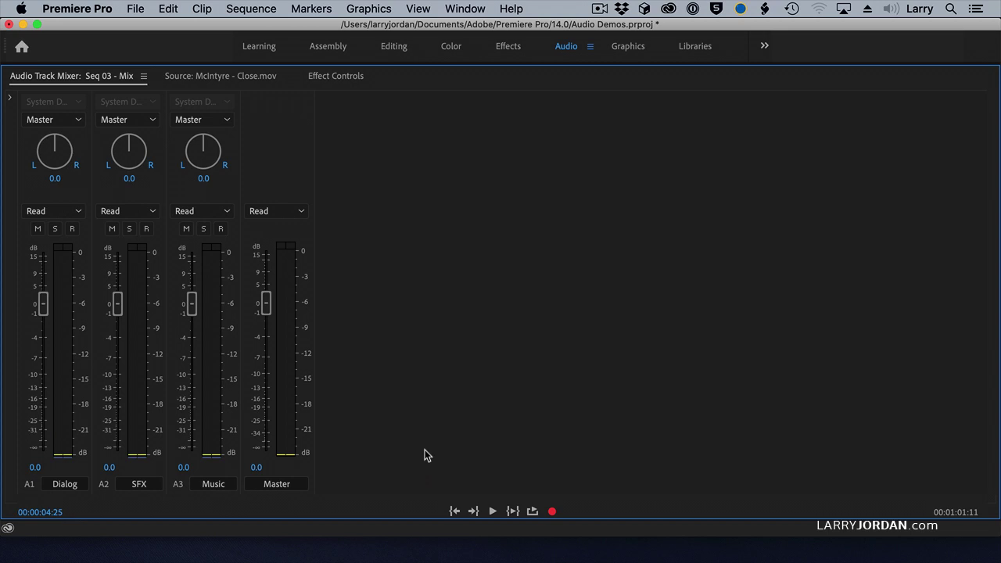
Expand the mixer's effects and sends area so every channel shows empty effect slots
click(9, 98)
click(10, 101)
click(10, 100)
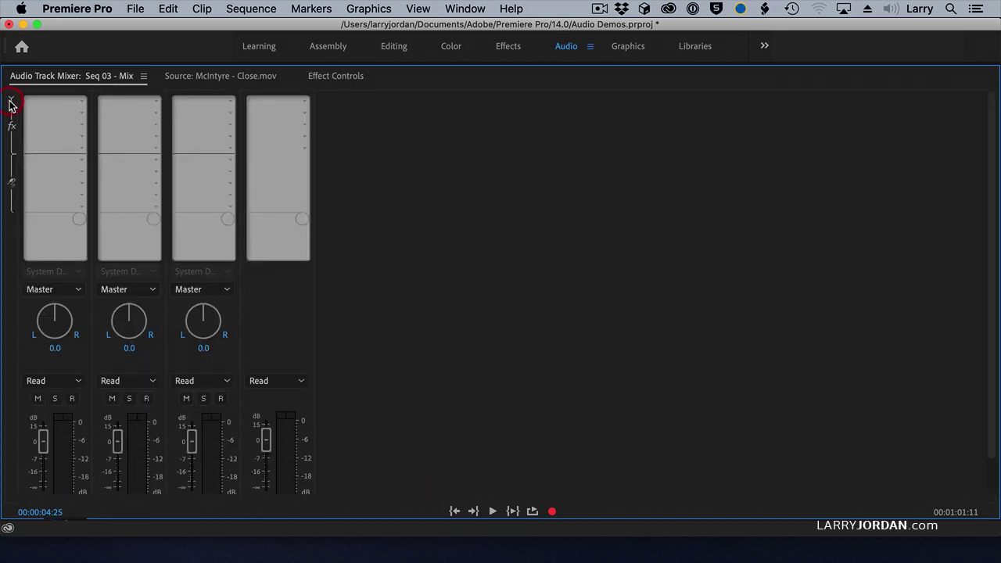
Insert a Parametric Equalizer into the Dialog track's first effect slot
click(82, 114)
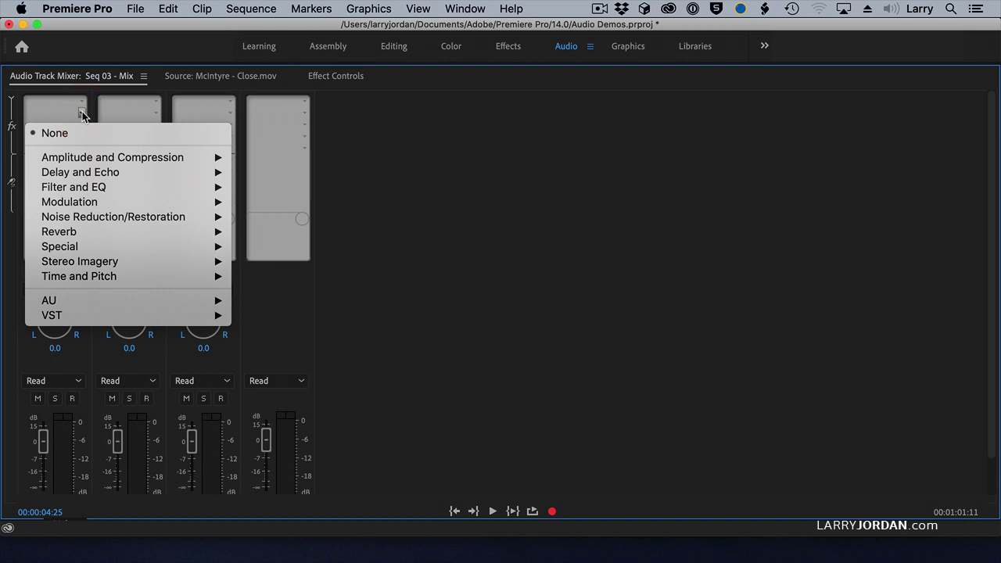
mouse_move(74, 190)
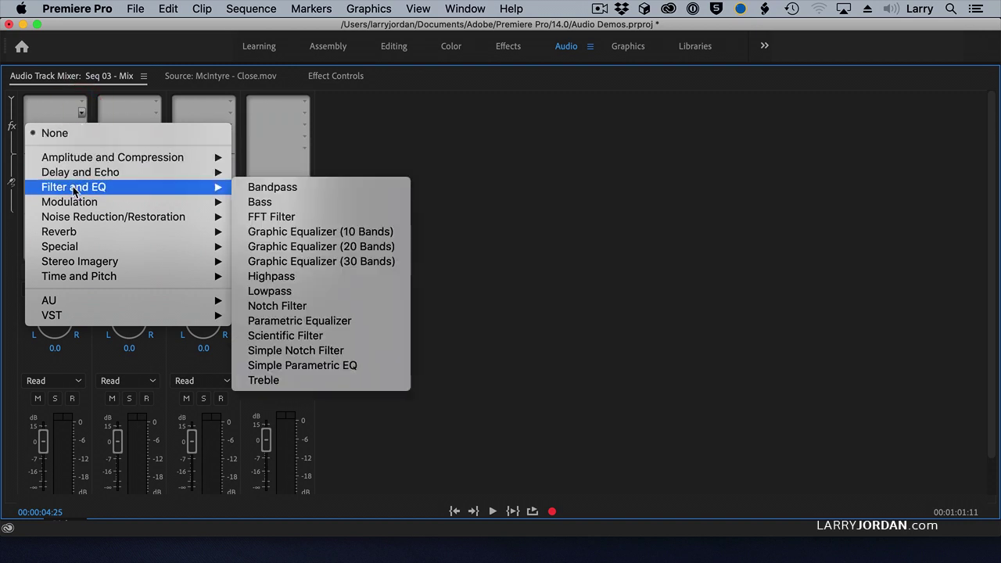
click(399, 323)
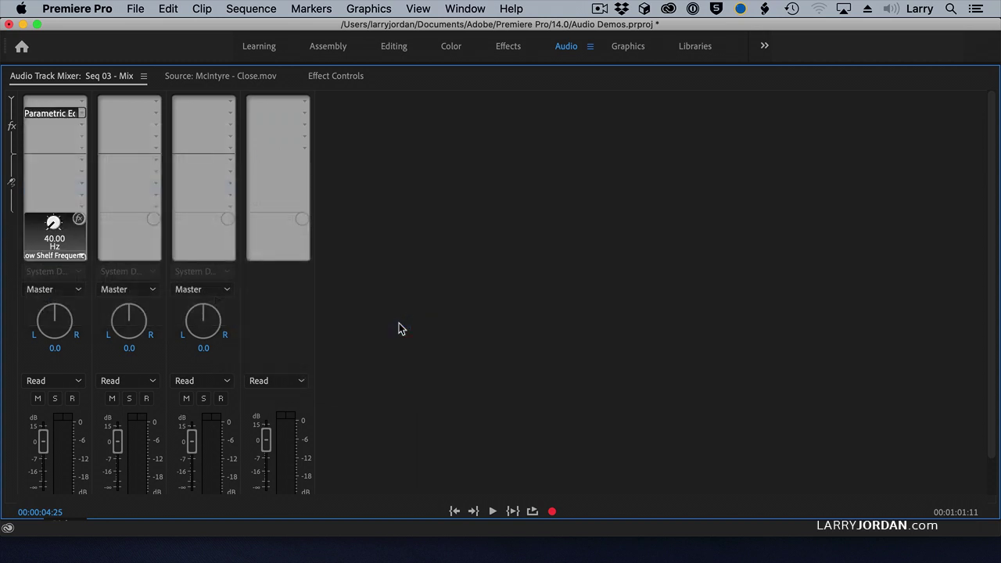
Add a Multiband Compressor in the Dialog track's second effect slot
click(81, 125)
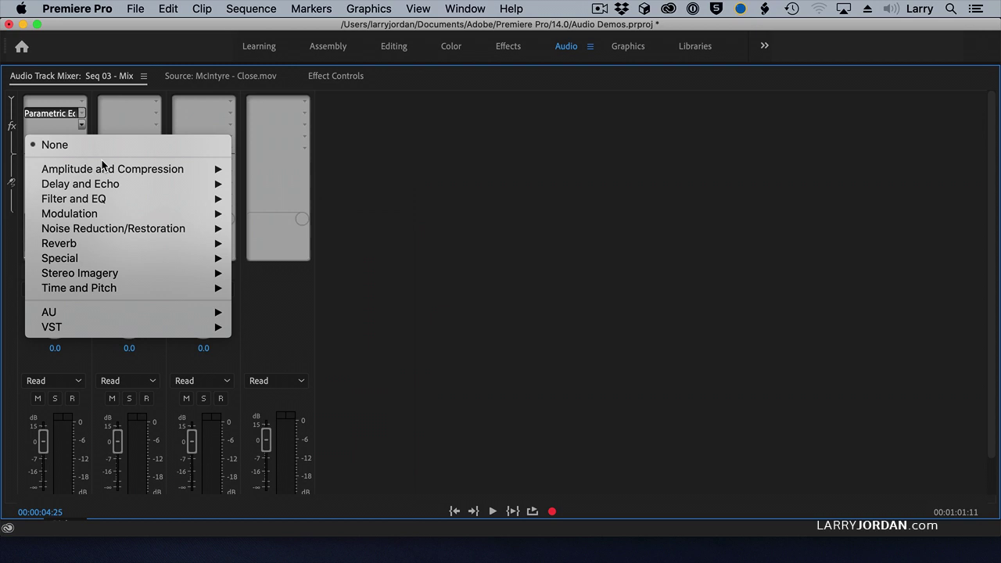
mouse_move(101, 169)
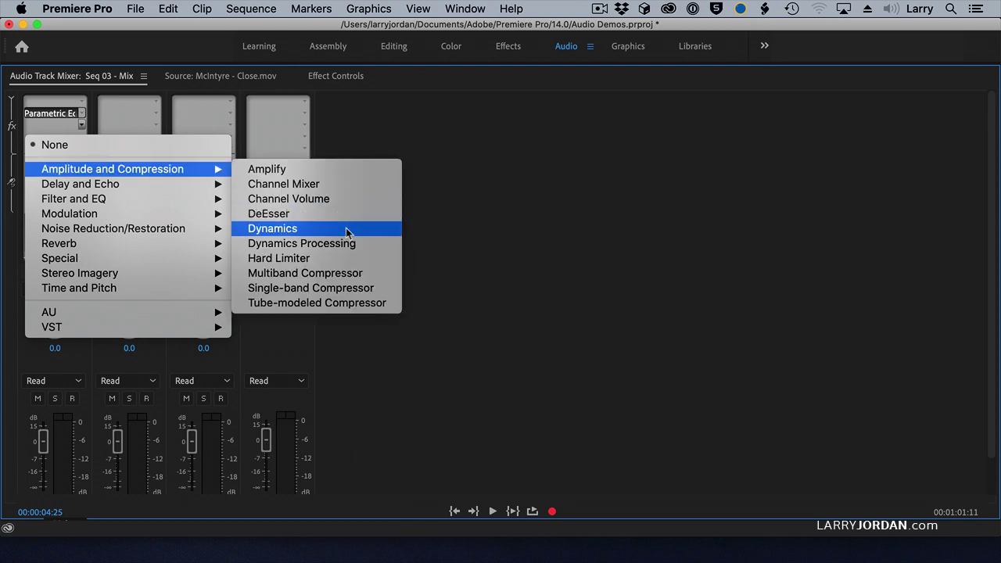
click(356, 277)
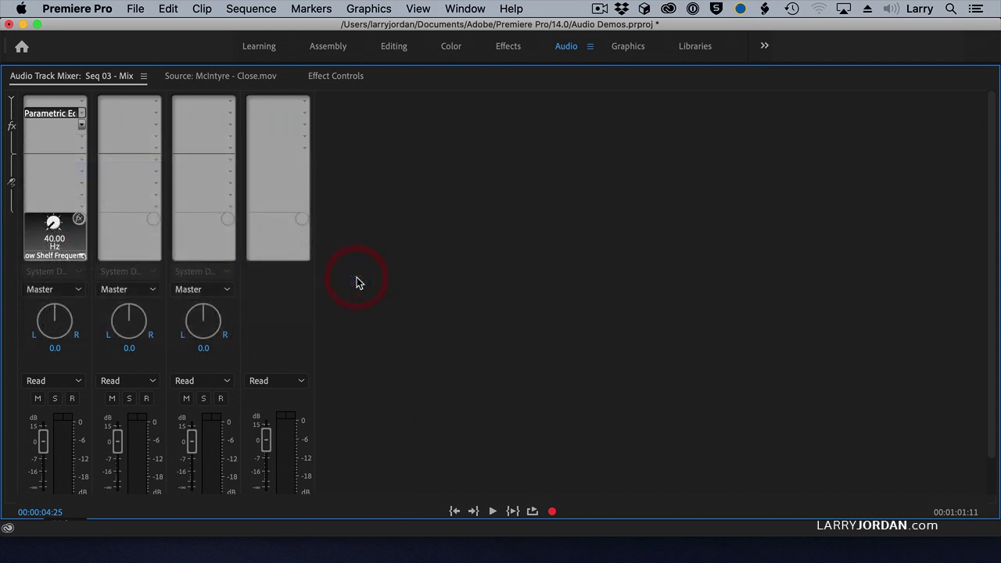
In the Dialog Parametric Equalizer, give band 2 (200 Hz) a 3 dB gain with Q 1
double_click(43, 116)
drag(522, 99, 628, 104)
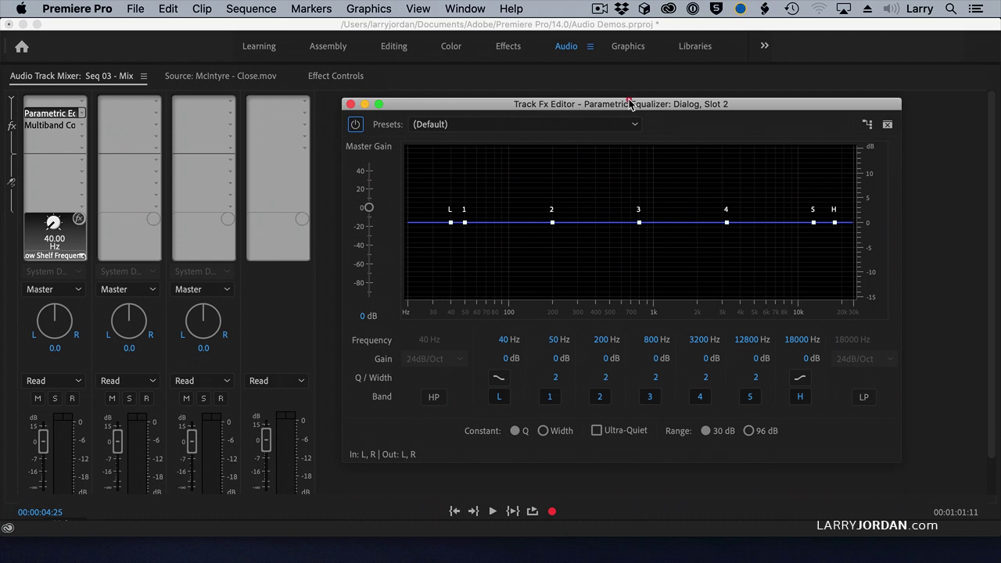
click(604, 358)
text(3)
key(Tab)
text(1)
key(Tab)
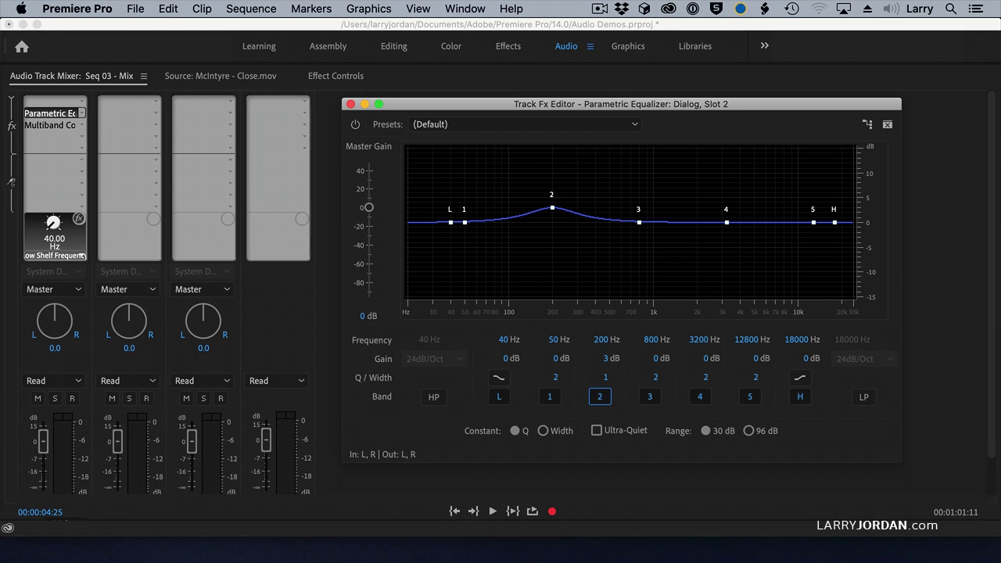
Give EQ band 4 (3200 Hz) a 5 dB gain with Q 1
click(698, 340)
key(Tab)
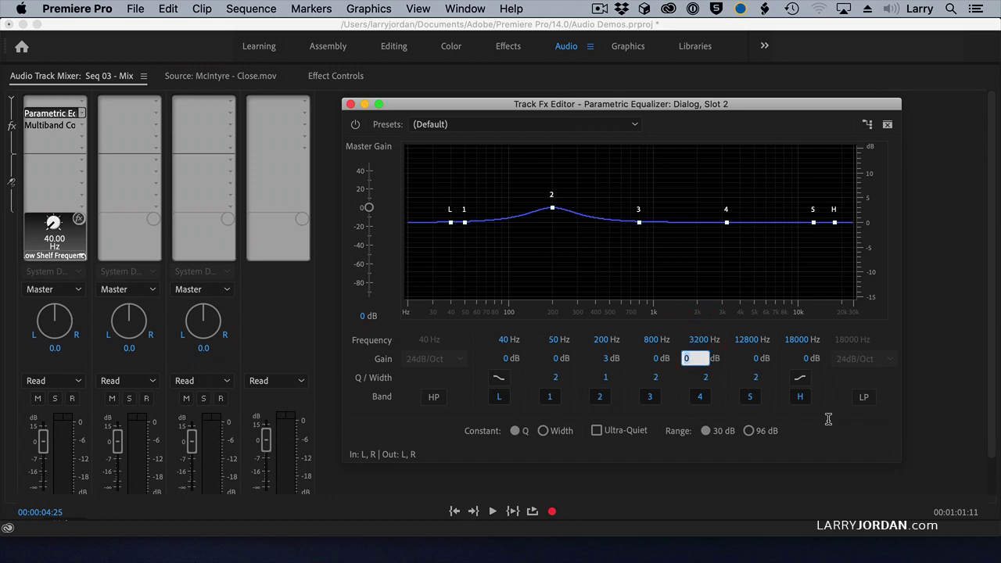
text(5)
key(Tab)
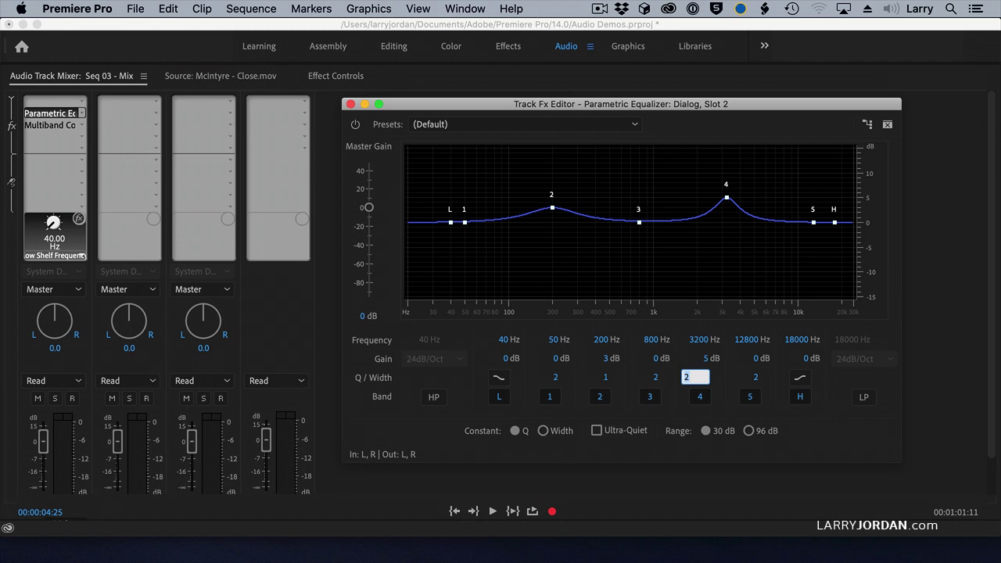
text(1)
key(Return)
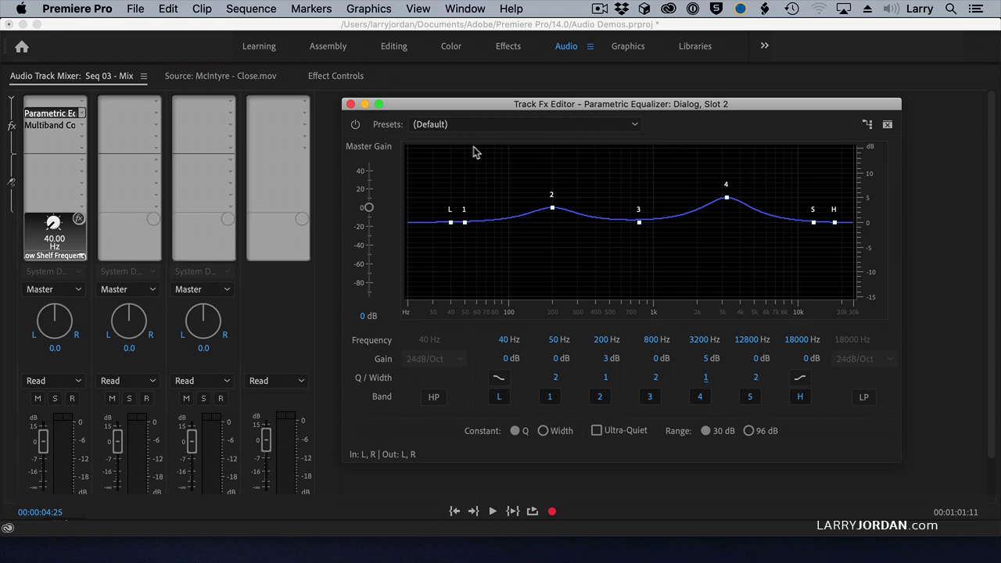
Try 400 Hz and 4000 Hz for EQ bands 2 and 4, then revert to 200 and 3200 Hz
click(603, 337)
text(400)
key(Tab)
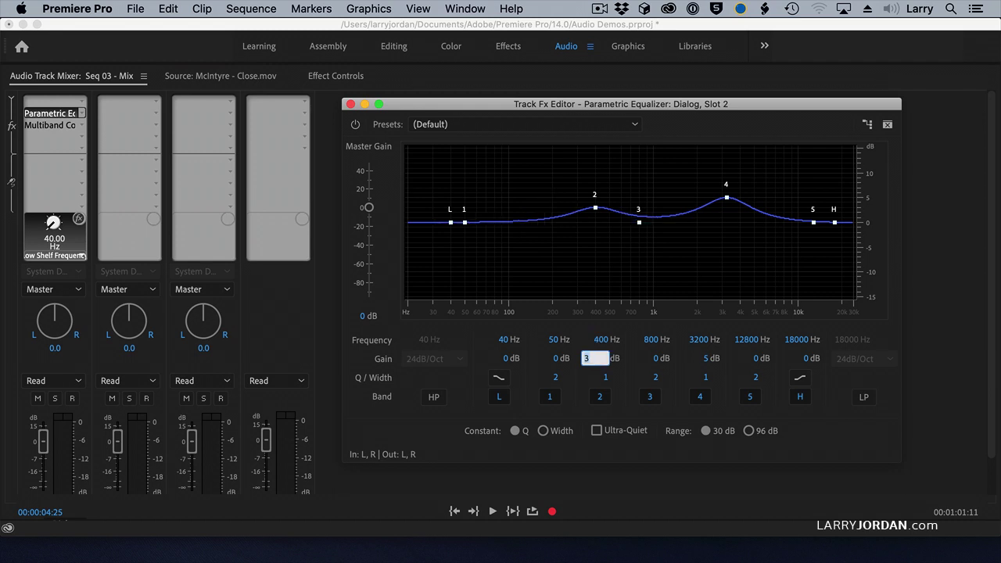
click(699, 341)
text(4000)
key(Tab)
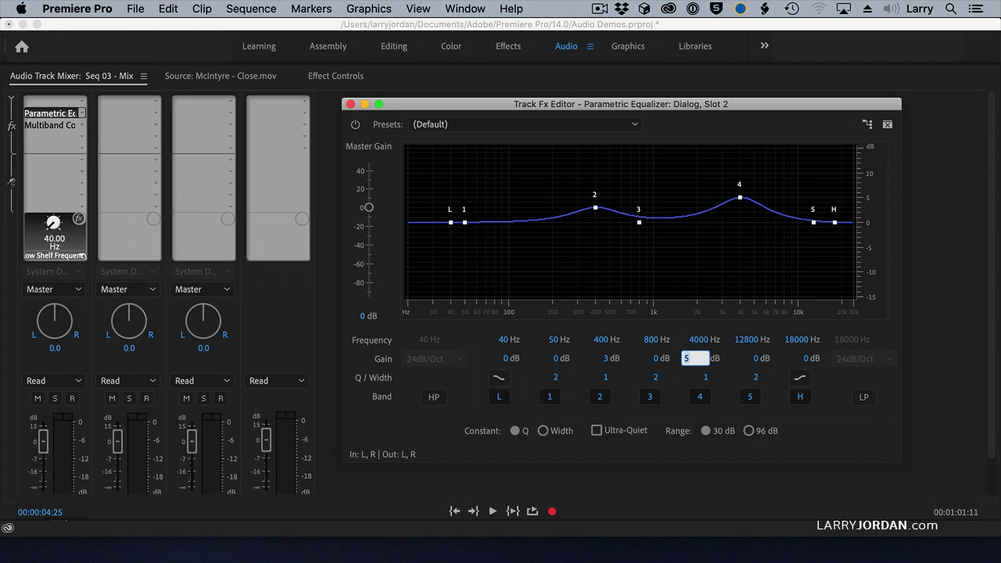
click(598, 340)
text(200)
key(Tab)
key(Tab)
key(Tab)
key(Tab)
key(Tab)
key(Tab)
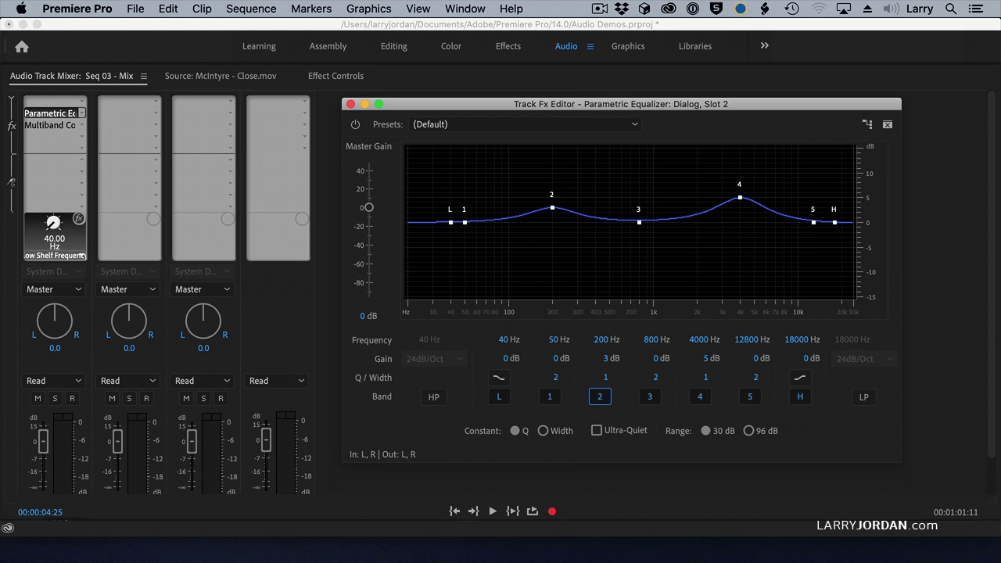
text(3200)
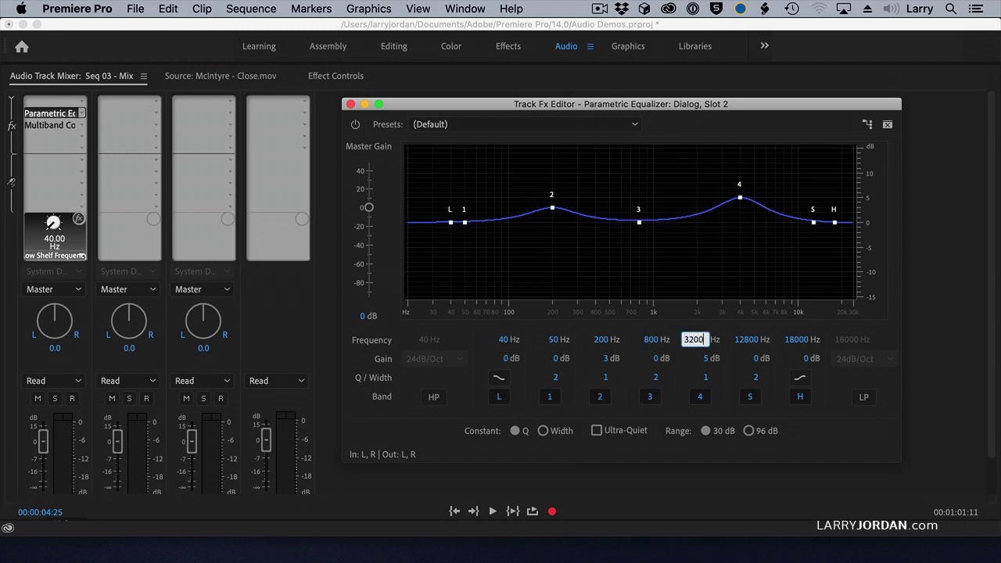
key(Tab)
Compare 400/4000 Hz once more, settle on 200 and 3200 Hz, and close the EQ editor
click(602, 340)
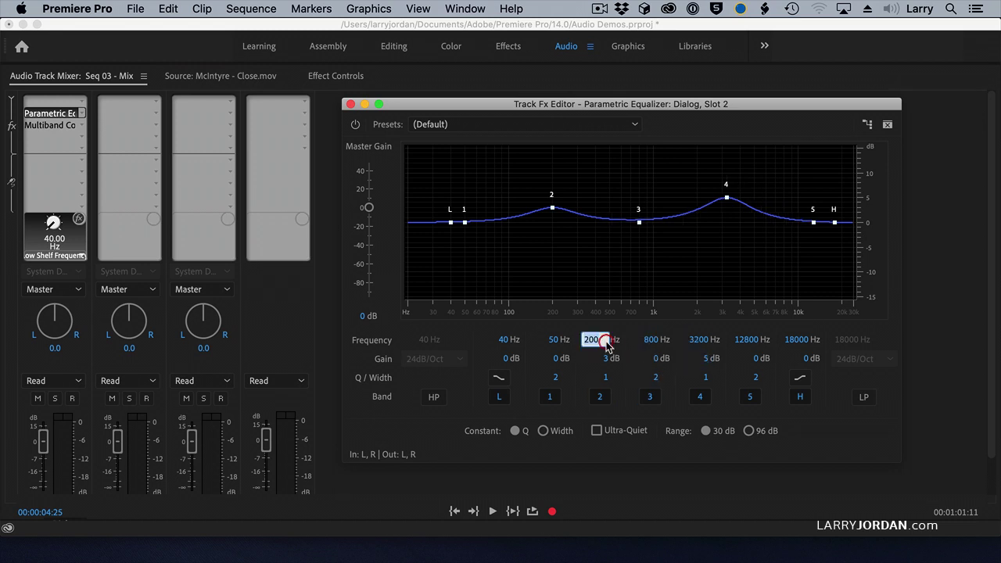
text(400)
key(Tab)
key(Tab)
key(Tab)
key(Tab)
key(Tab)
key(Tab)
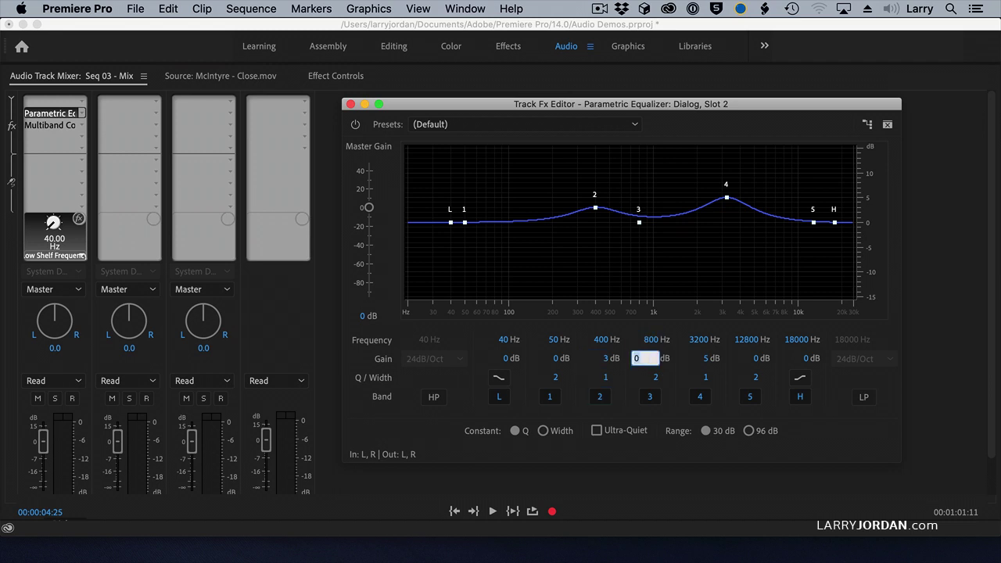
text(4000)
key(Tab)
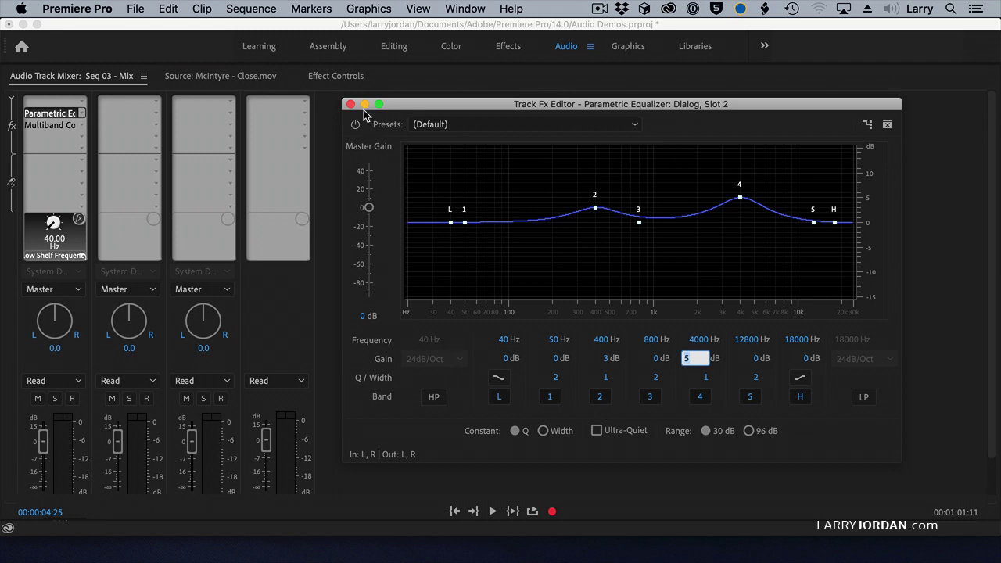
click(597, 337)
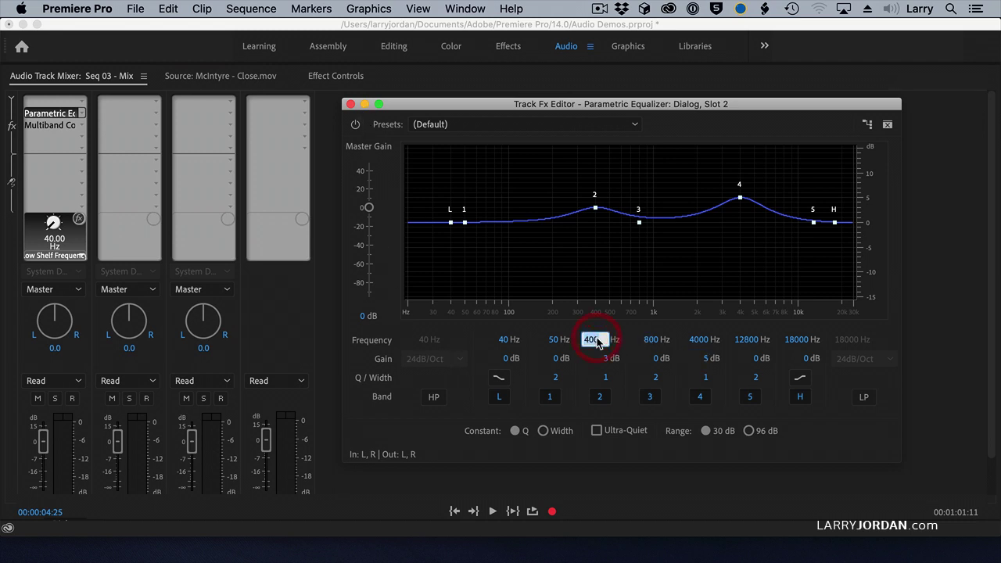
text(200)
key(Tab)
key(Tab)
key(Tab)
key(Tab)
key(Tab)
key(Tab)
key(Tab)
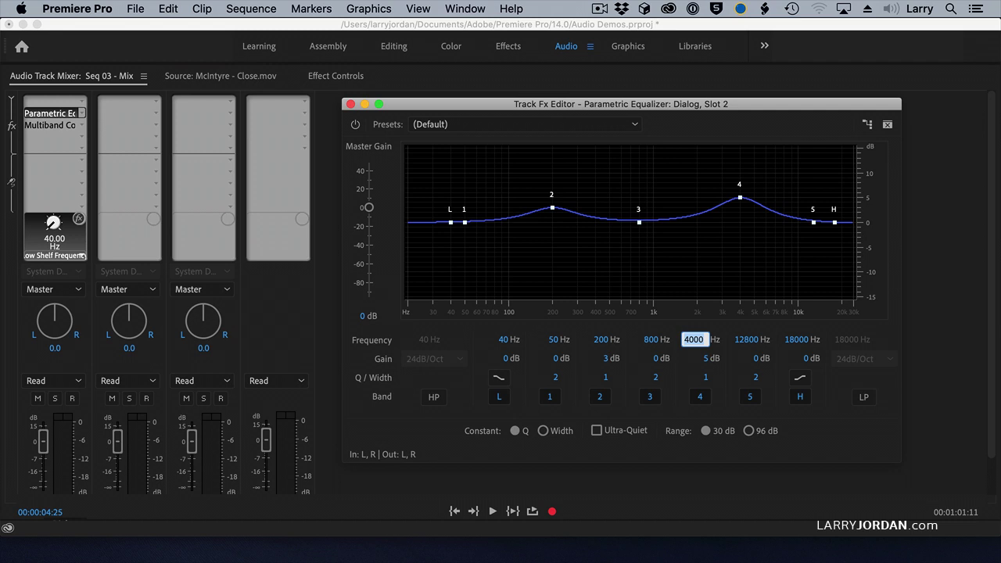
text(3200)
key(Tab)
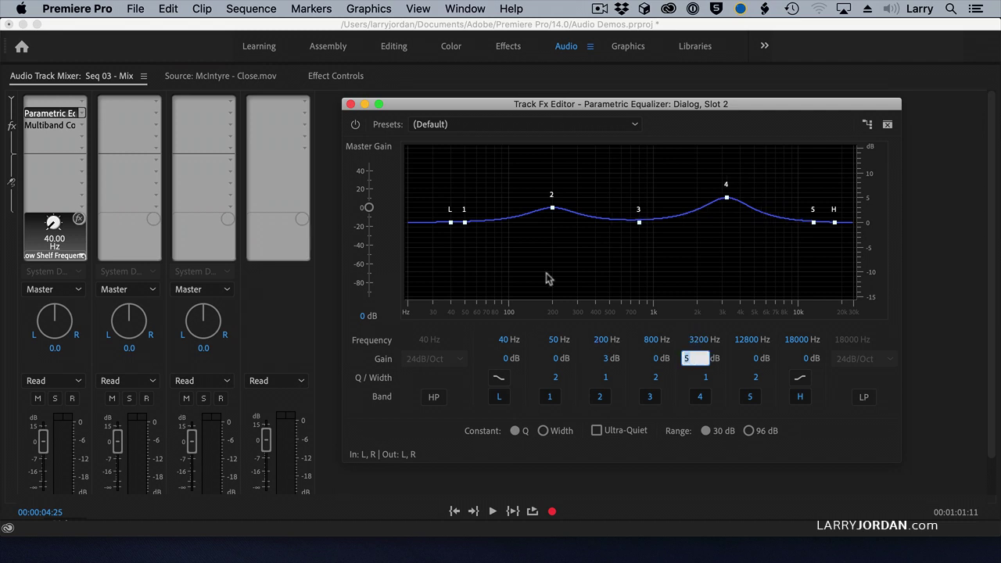
click(350, 104)
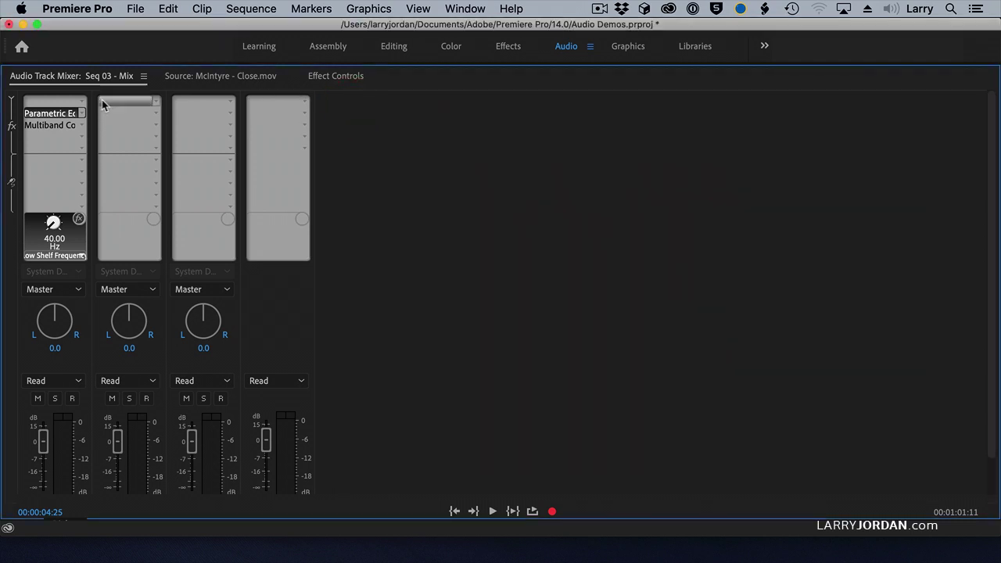
Open the Dialog Multiband Compressor editor and position its window
double_click(32, 125)
drag(402, 55, 504, 78)
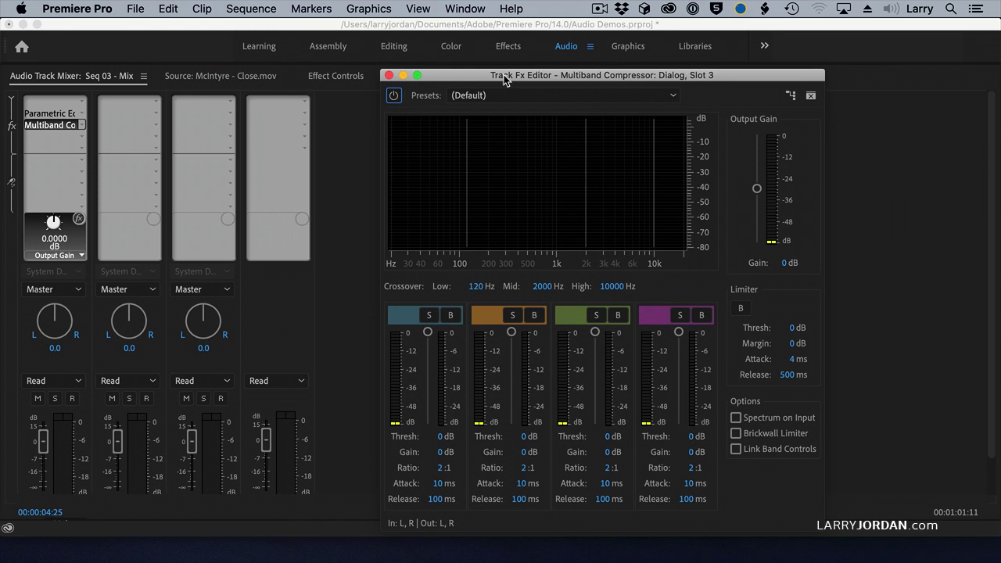
drag(487, 80, 486, 75)
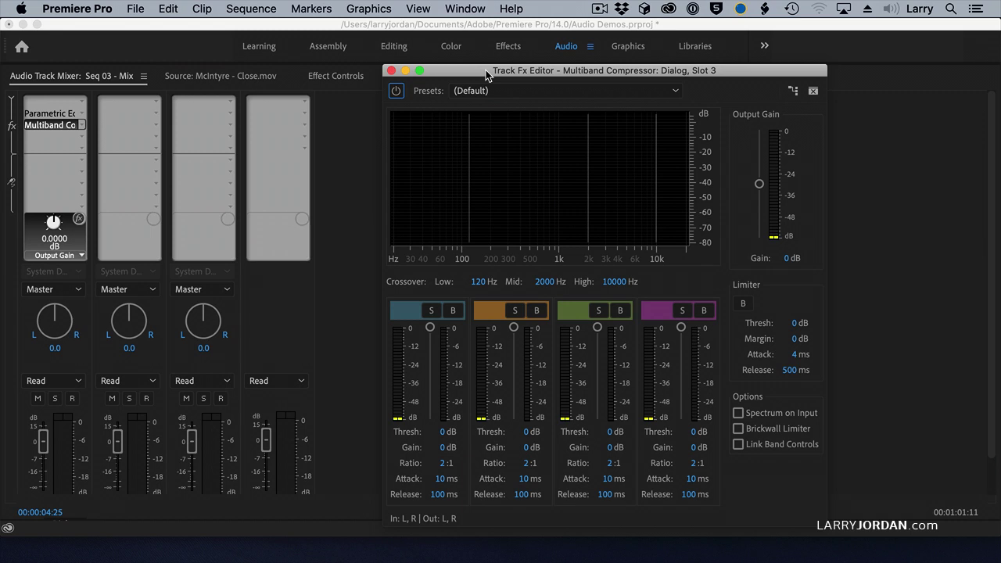
drag(486, 70, 475, 74)
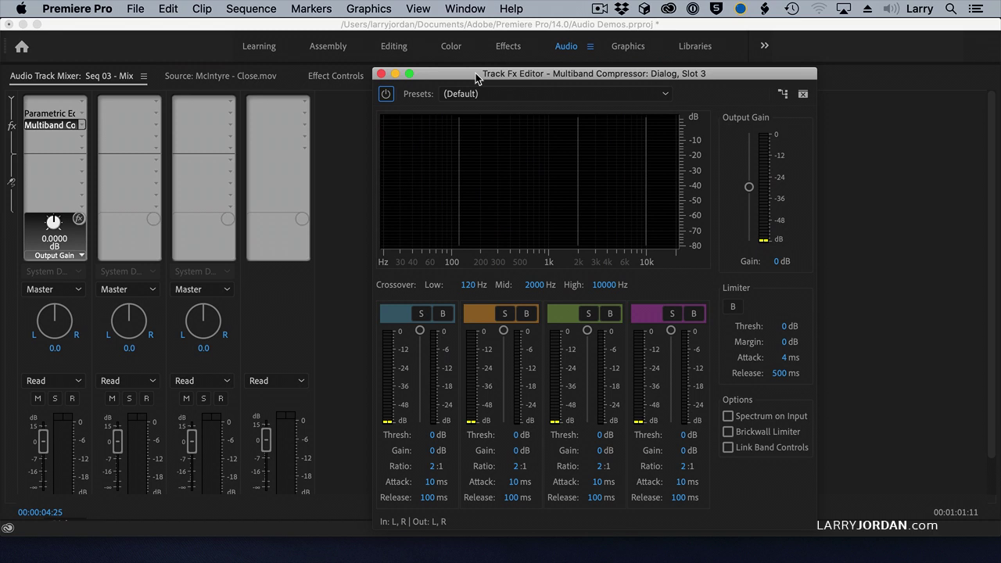
drag(475, 72, 478, 69)
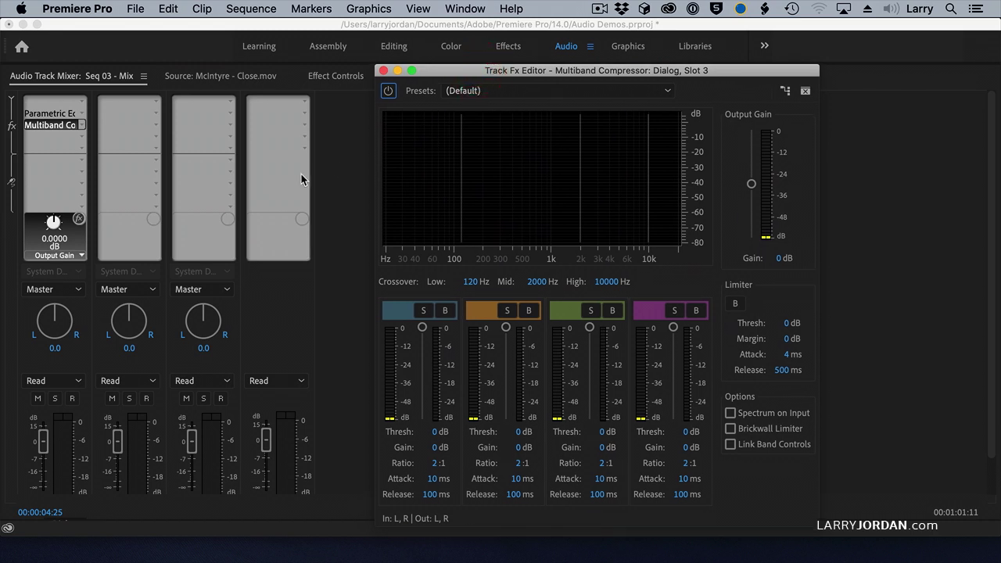
Apply the Broadcast preset, disable Brickwall Limiter, and set the limiter margin to -3.5 dB
click(492, 91)
click(490, 126)
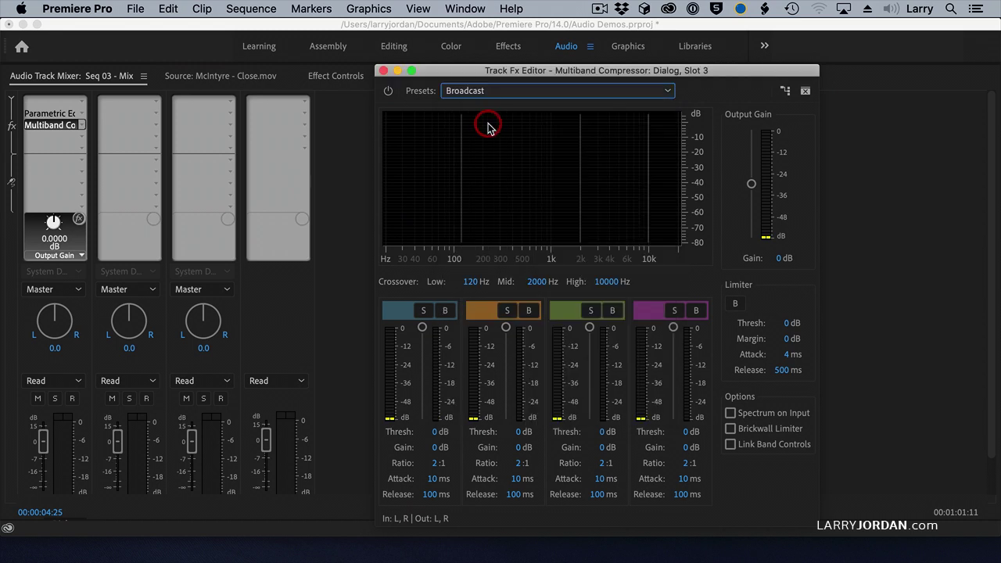
click(798, 429)
click(768, 429)
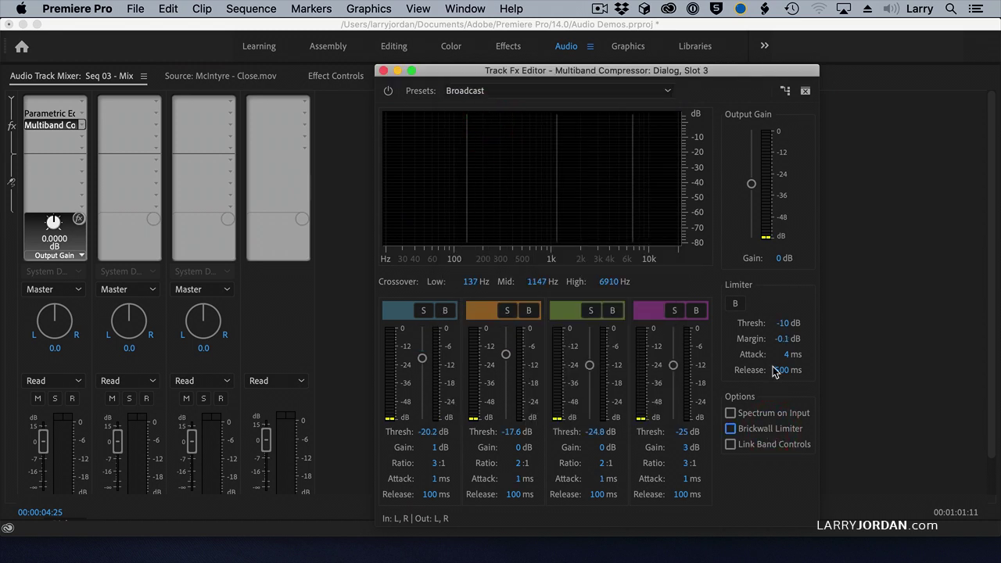
click(783, 338)
text(-3.5)
key(Return)
Close the compressor editor, keeping the mixer's effects and sends section visible
click(383, 70)
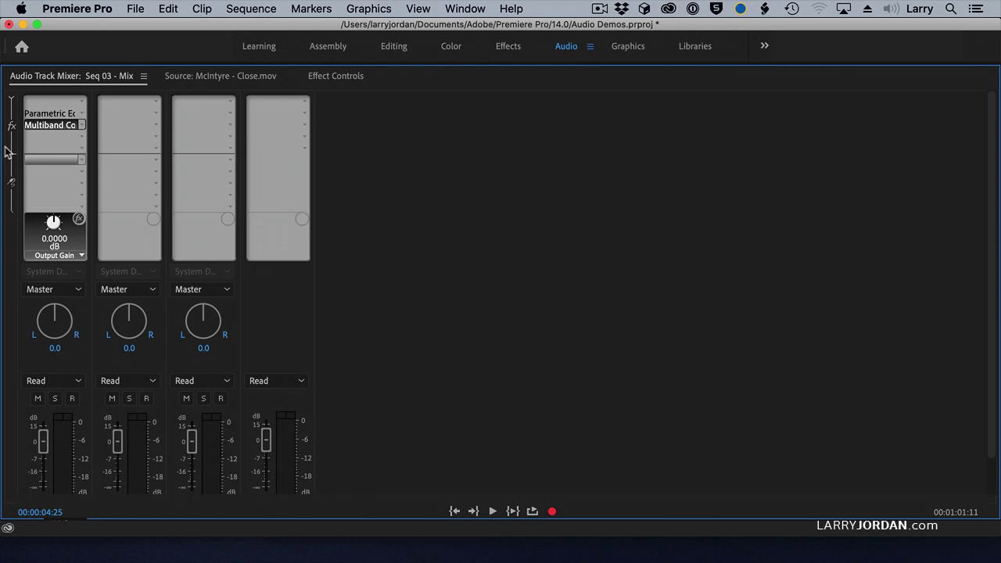
click(11, 99)
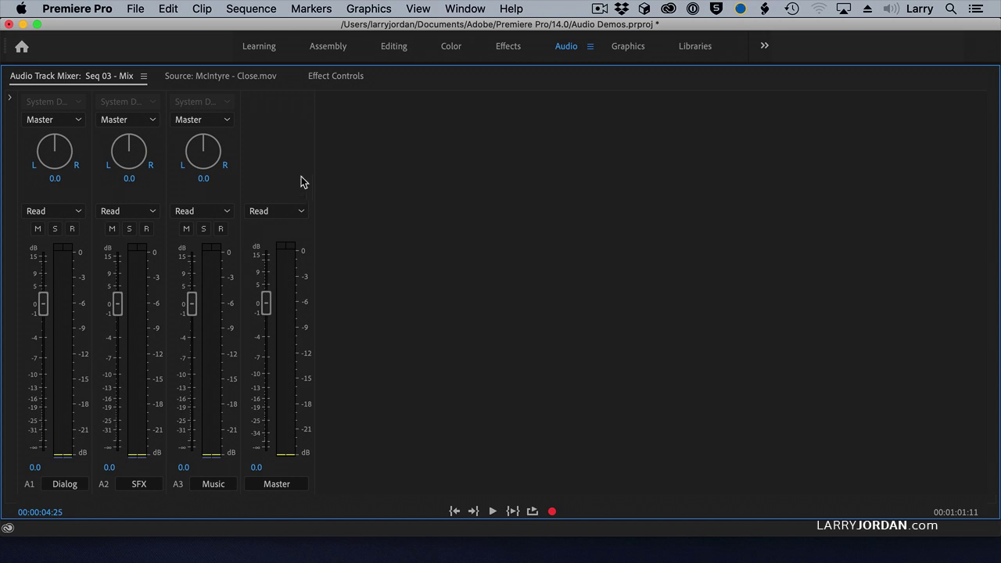
click(9, 98)
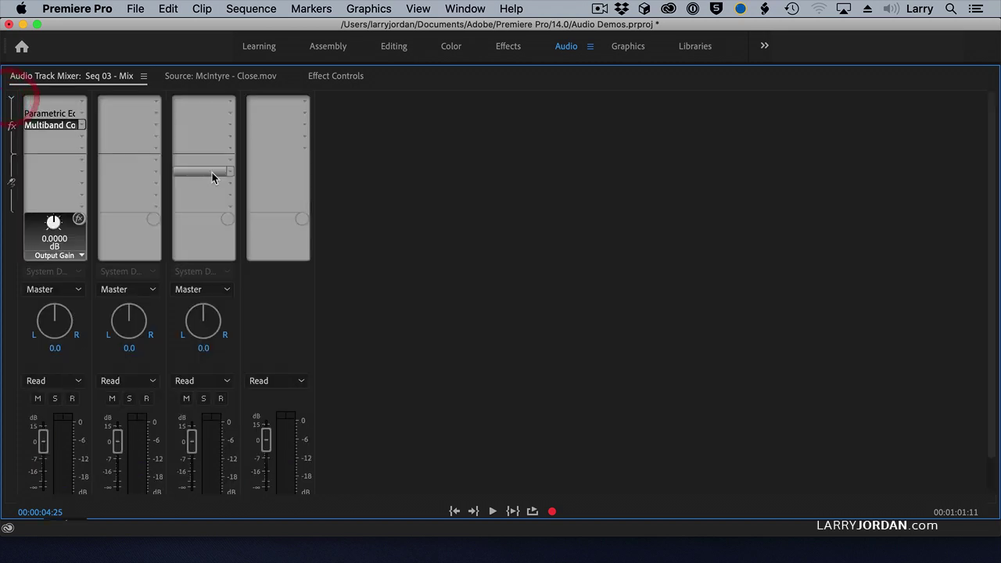
Add a Special > Loudness Radar effect to the Master track
click(305, 112)
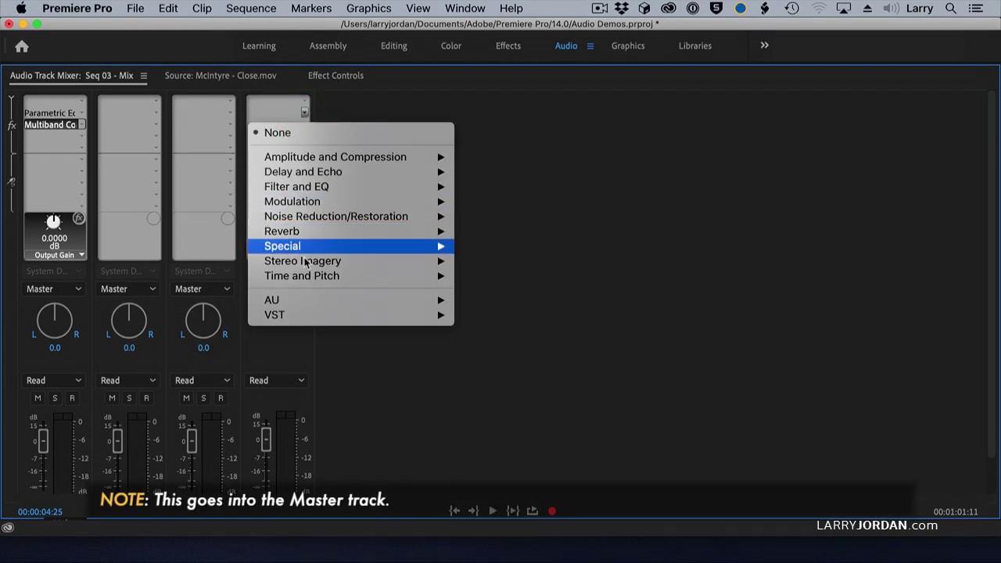
mouse_move(308, 247)
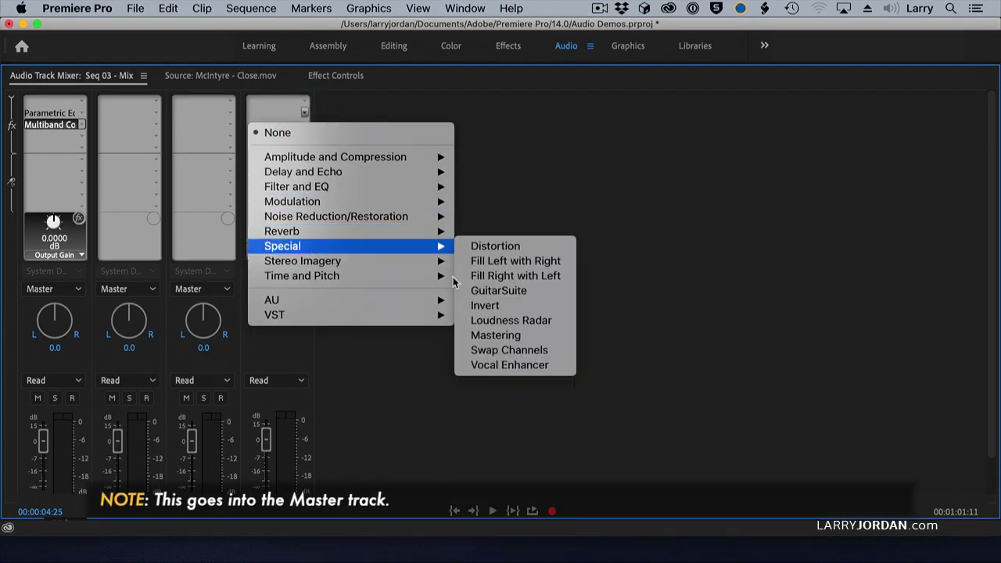
click(508, 322)
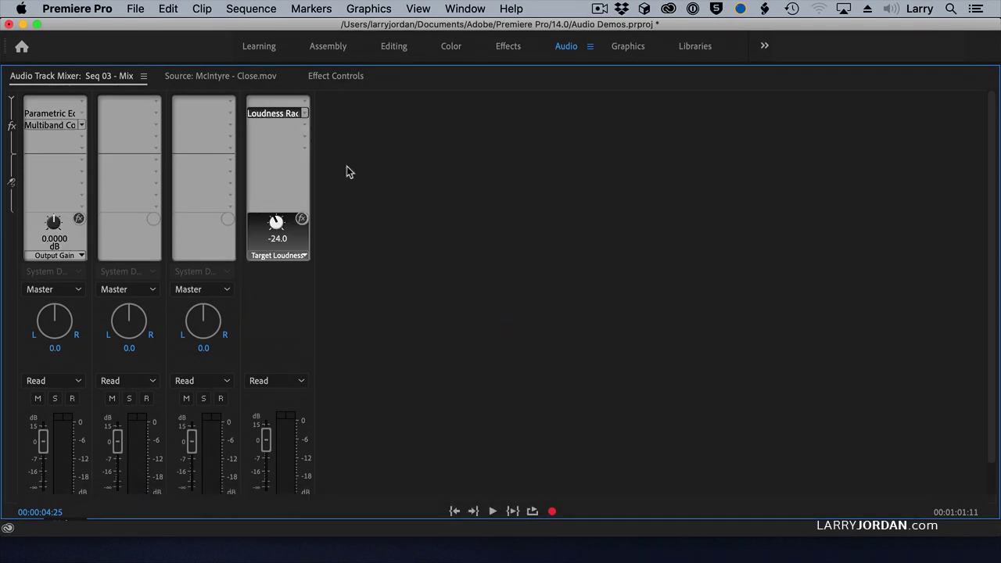
Raise the Master Loudness Radar's Target Loudness from -24.0 to -16.0 LKFS in its Settings
double_click(262, 114)
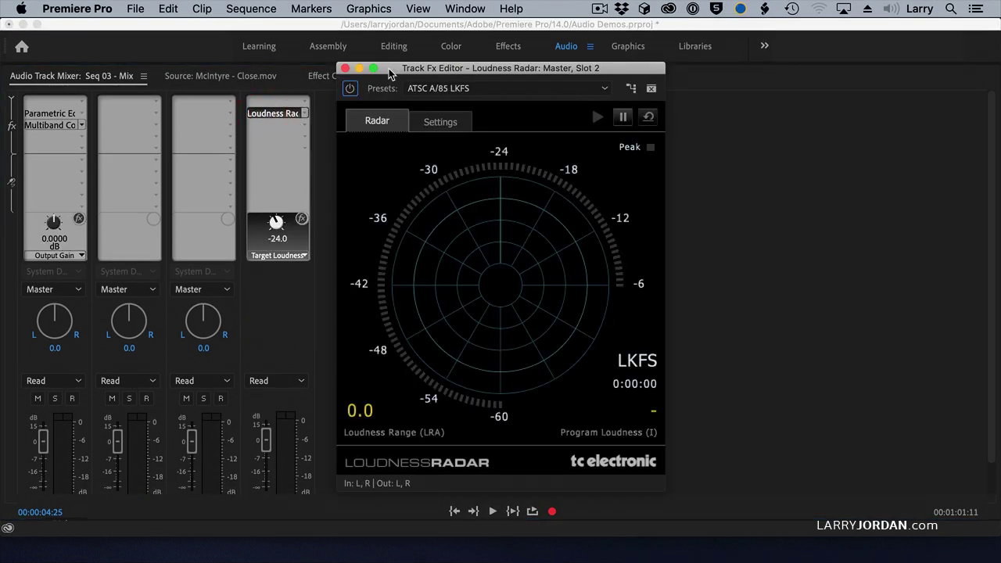
drag(388, 73, 499, 81)
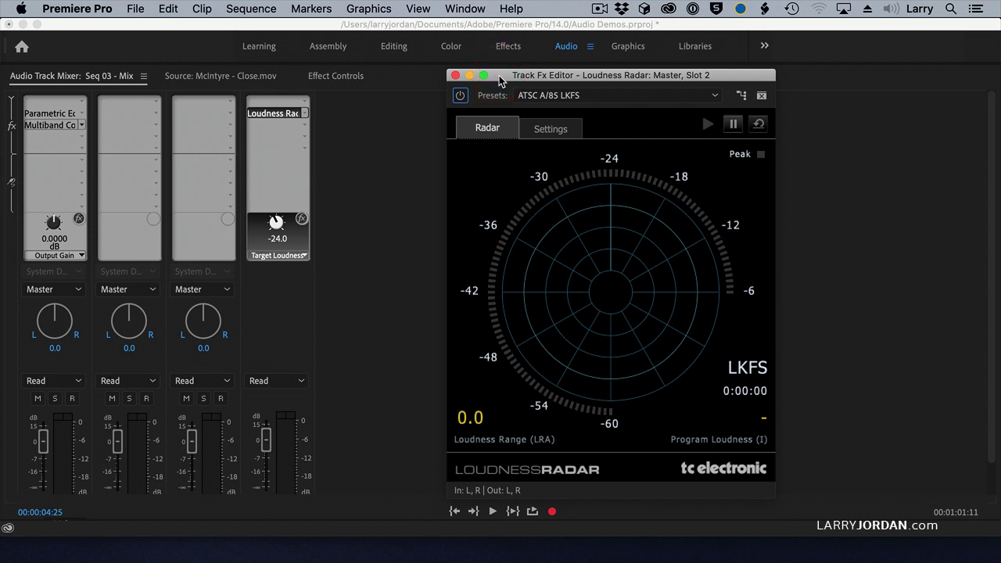
click(559, 133)
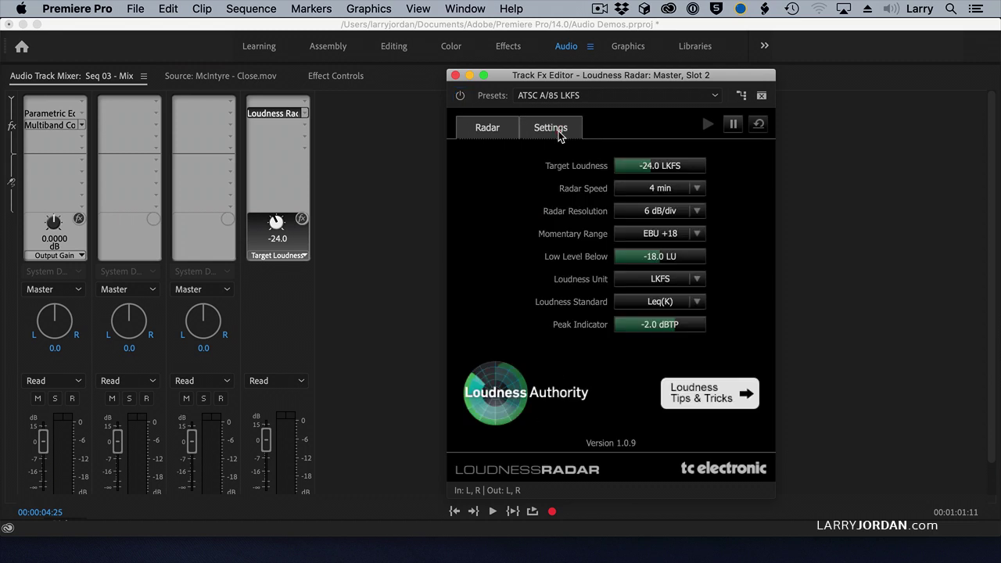
click(624, 193)
drag(645, 173, 677, 173)
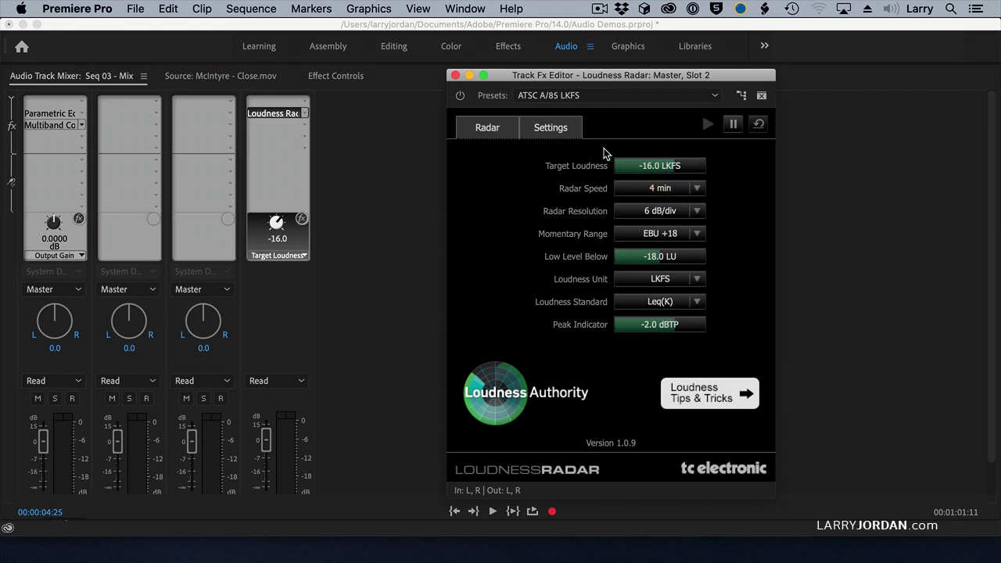
Return to the Radar display and briefly play the sequence to meter it
click(488, 129)
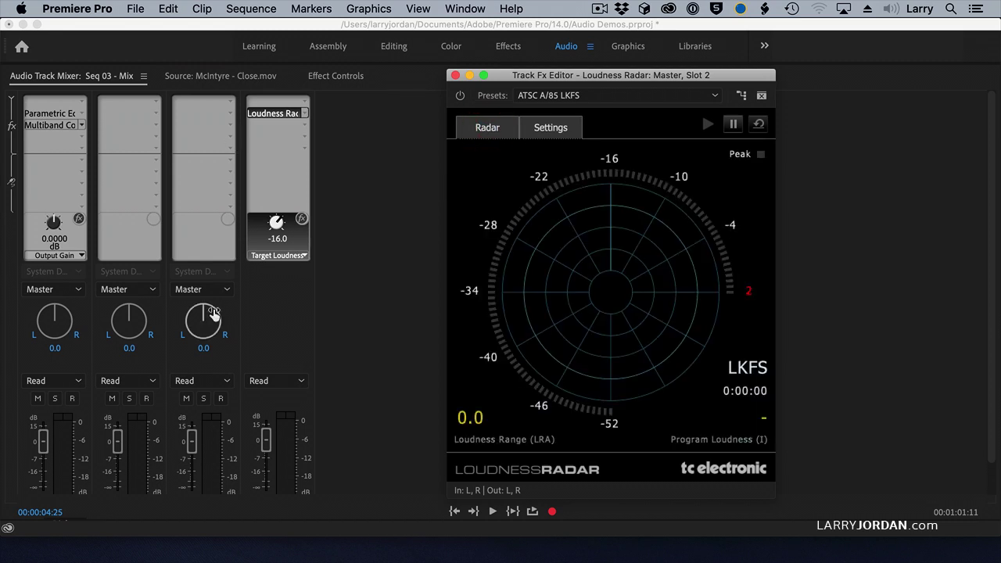
key(space)
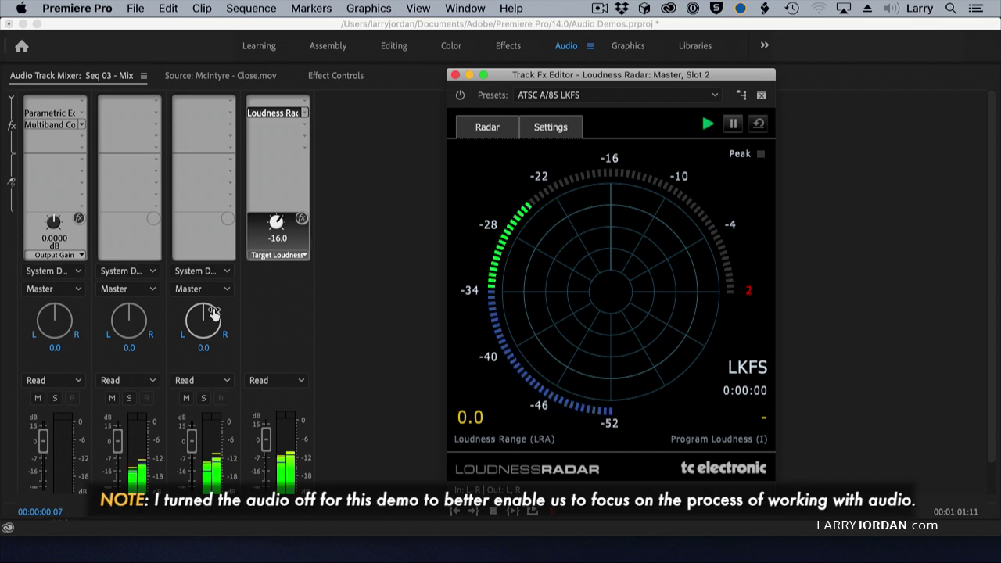
key(space)
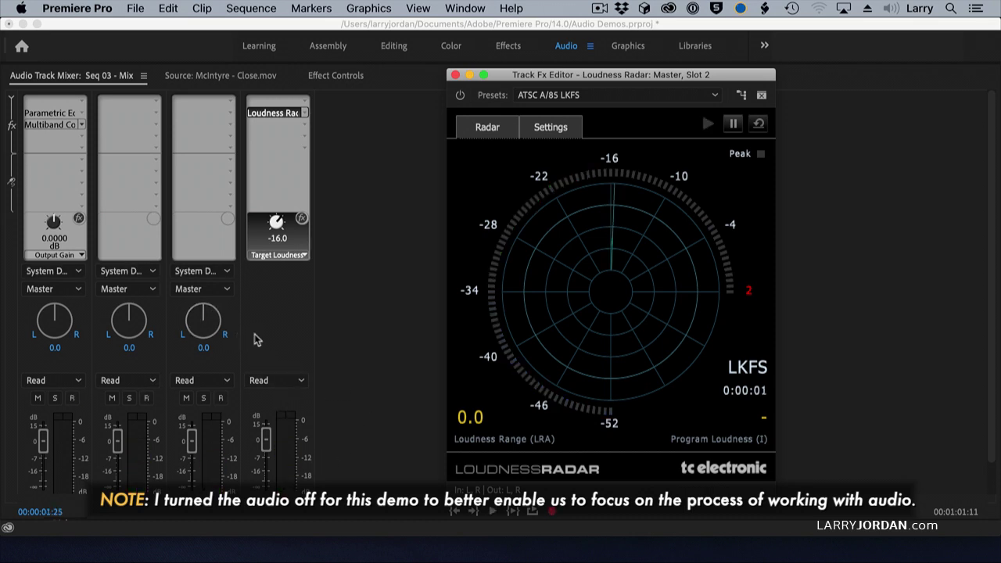
During playback, lower SFX to -10.5, Music to -5.6 and Dialog to -1.1 dB
click(7, 100)
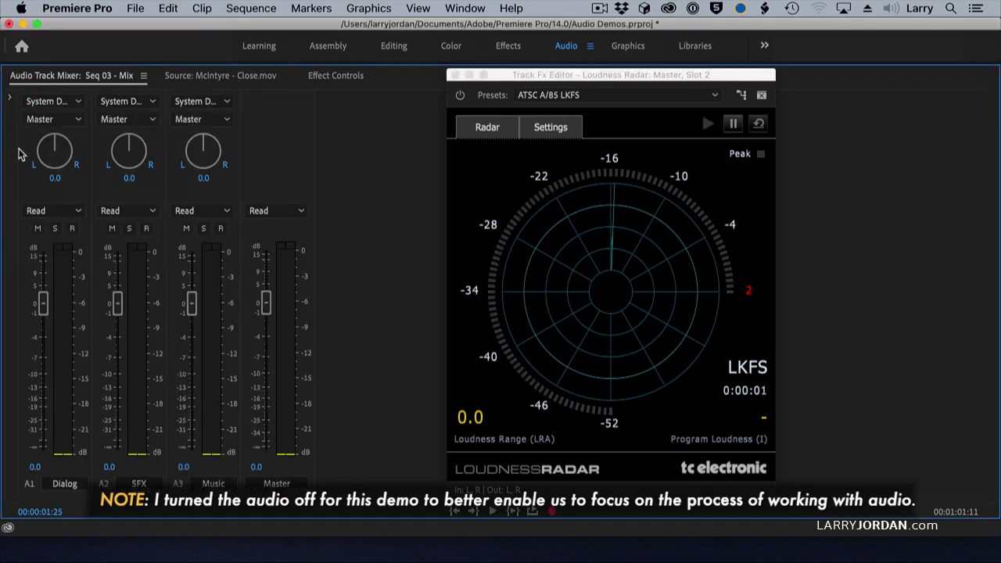
key(space)
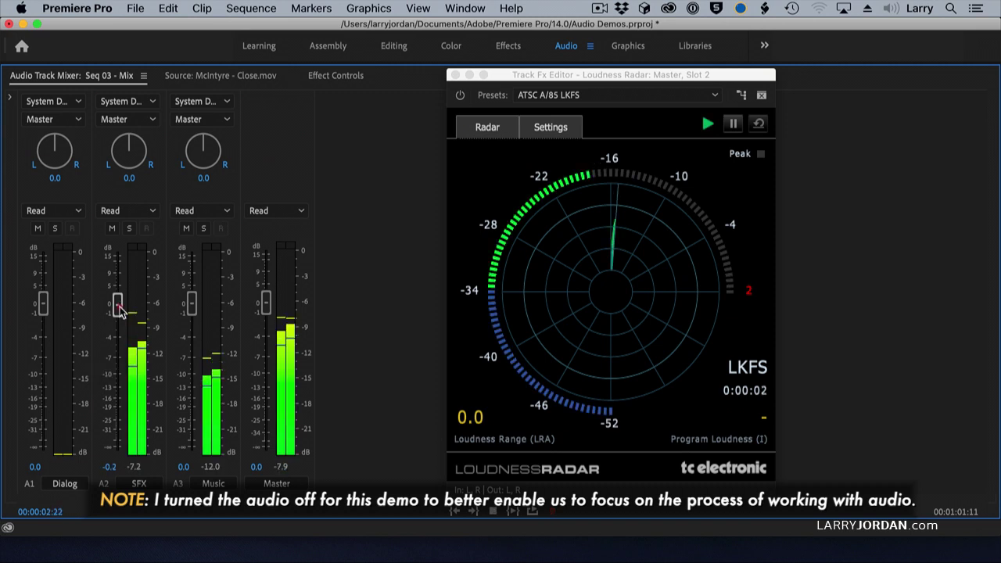
drag(117, 304, 117, 378)
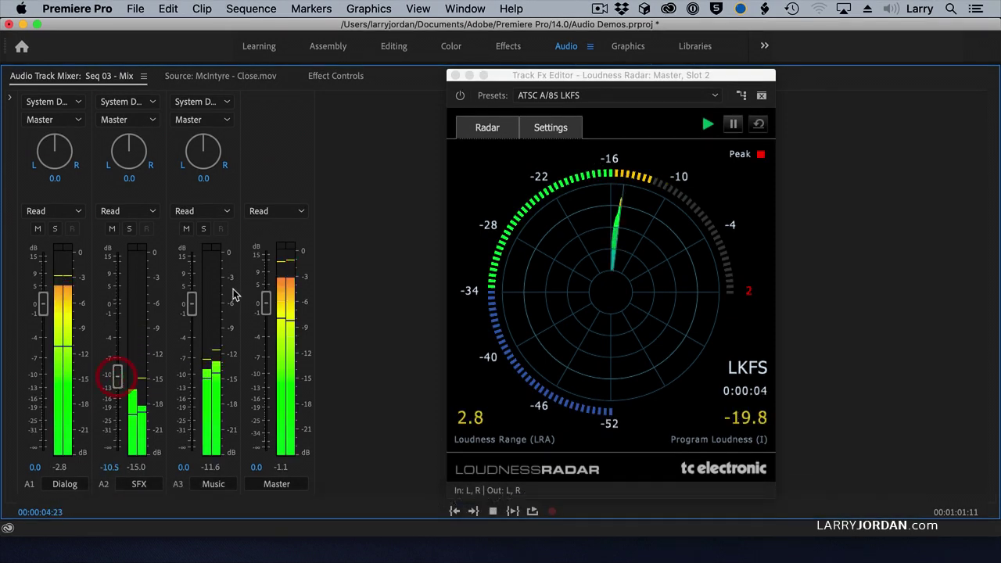
drag(192, 303, 192, 362)
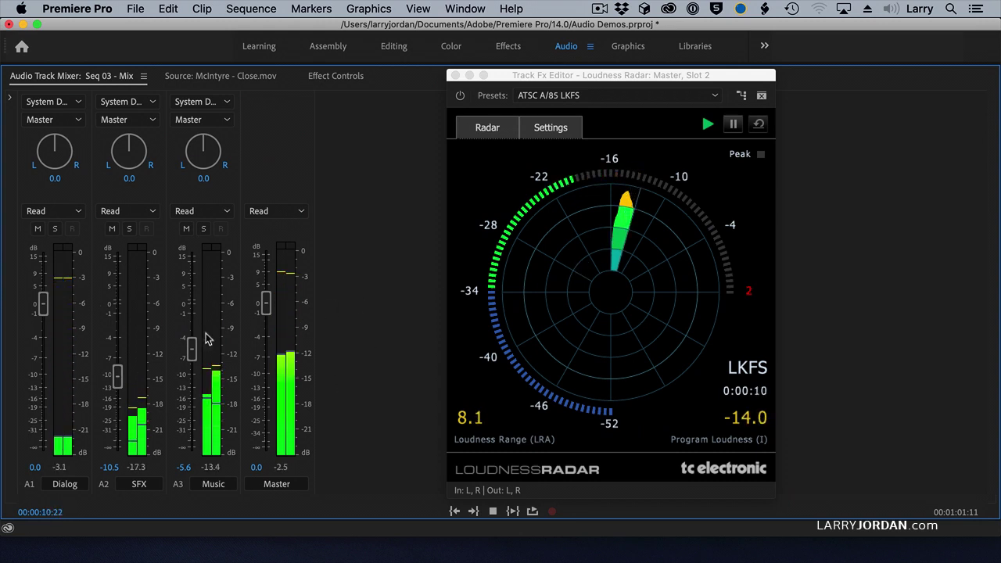
drag(40, 306, 43, 318)
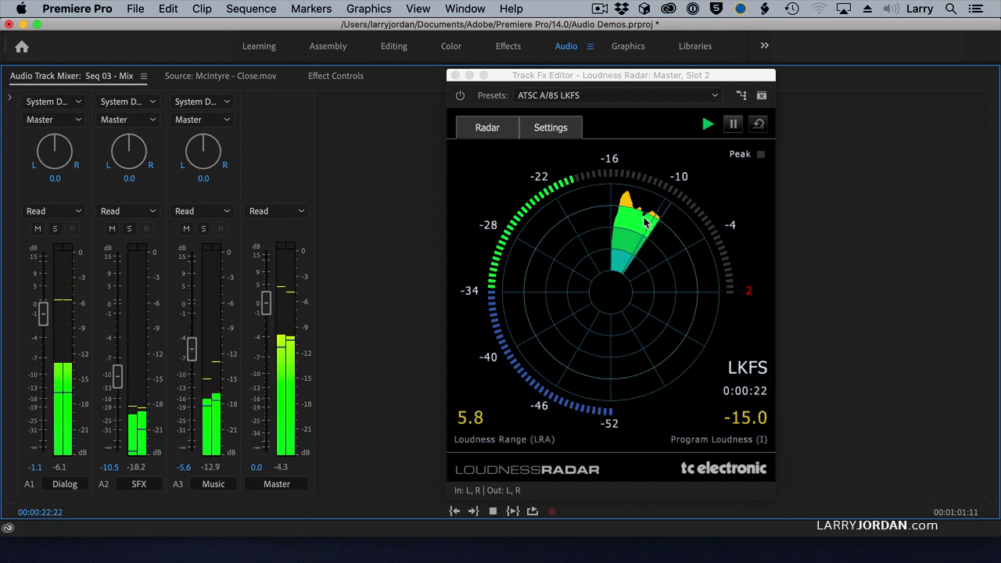
key(space)
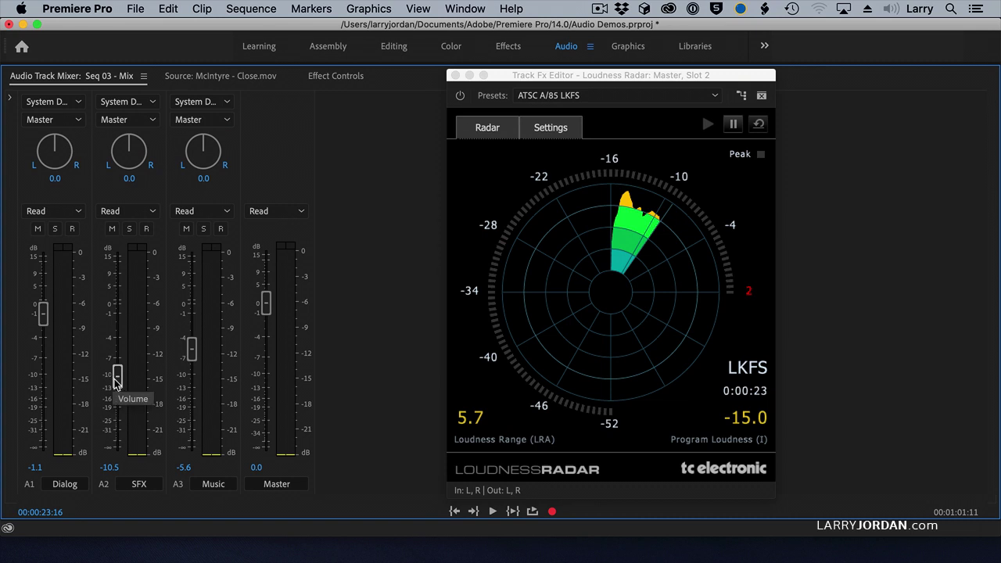
Nudge SFX to -11.2 dB and Music to -5.5 dB, replaying until the radar reads -16.9 LKFS
drag(116, 381, 118, 385)
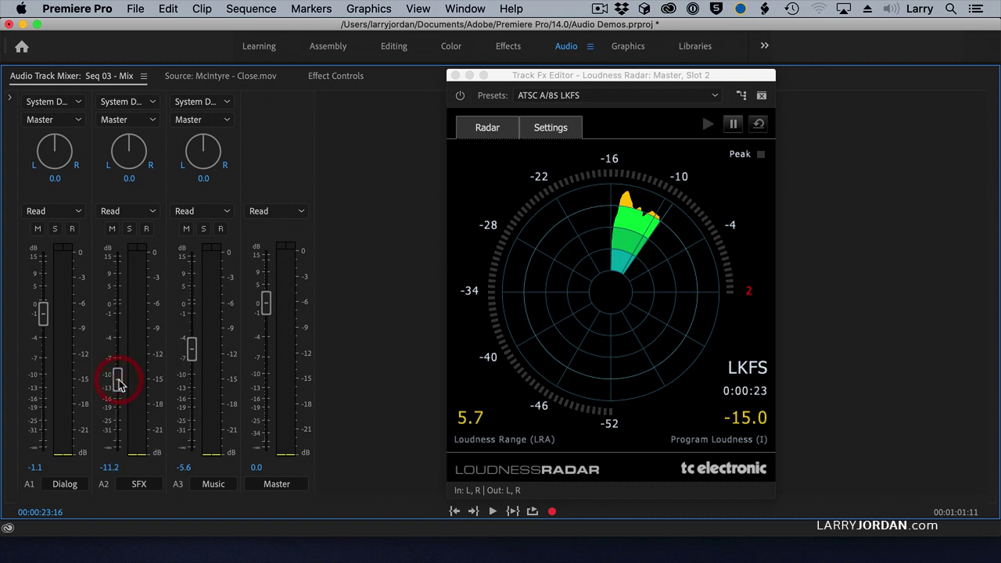
drag(194, 360, 195, 353)
key(space)
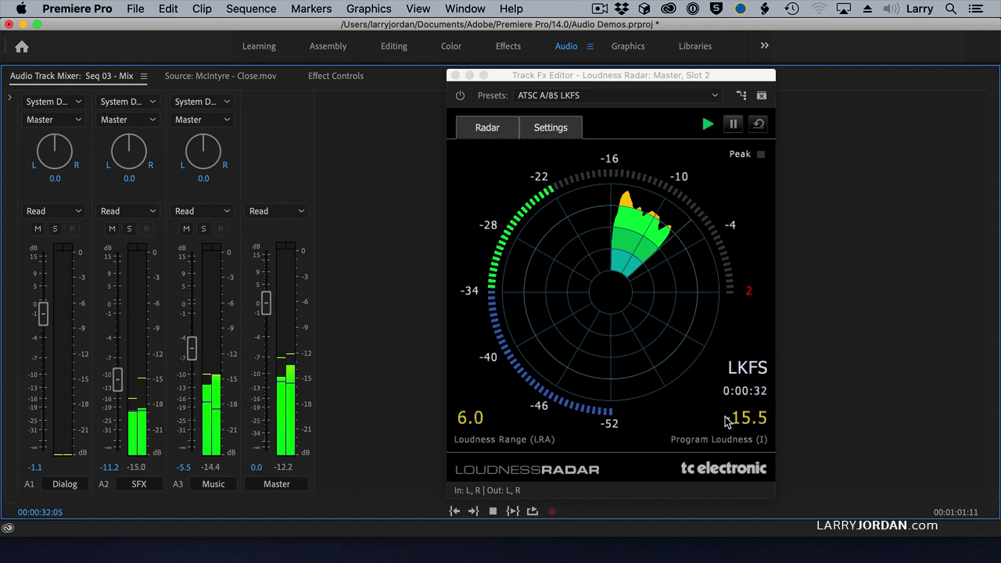
key(space)
key(space)
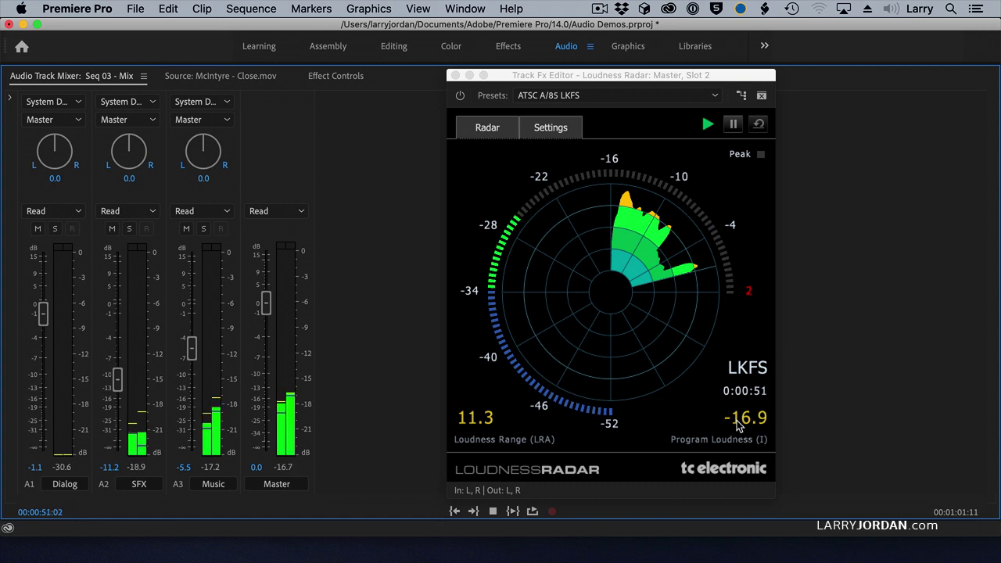
key(space)
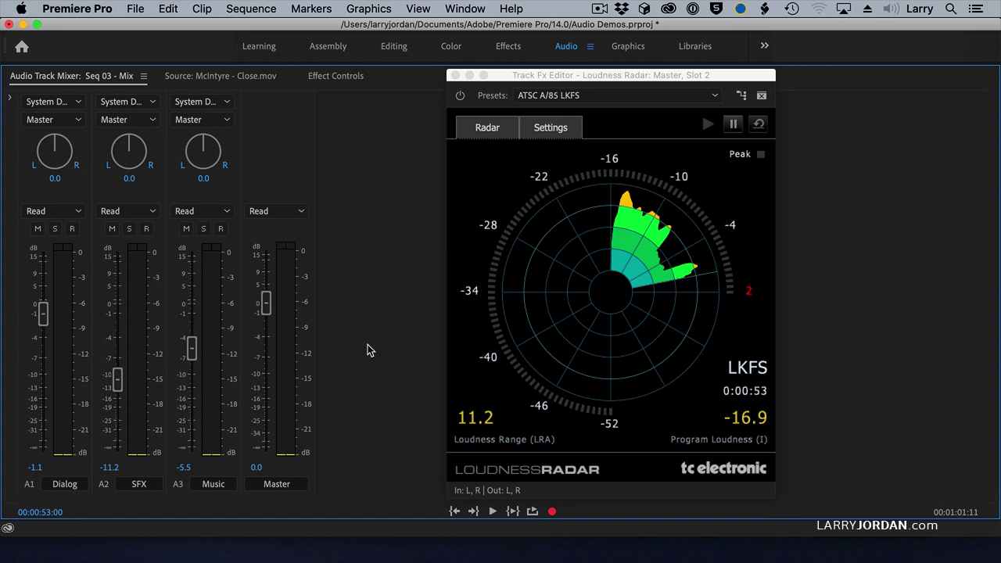
Close the Loudness Radar editor and re-maximize the Audio Track Mixer so it fills the window
click(455, 75)
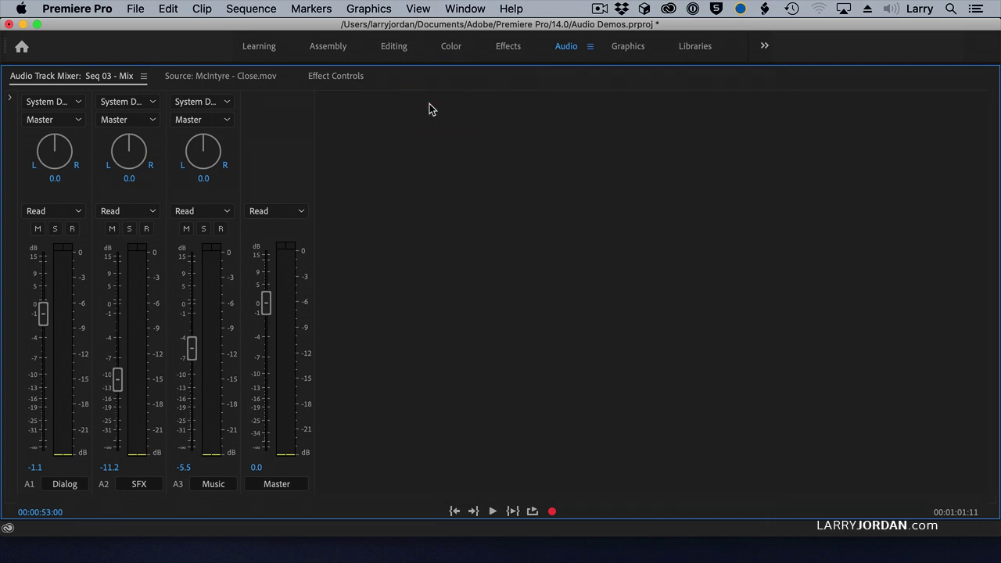
key(grave)
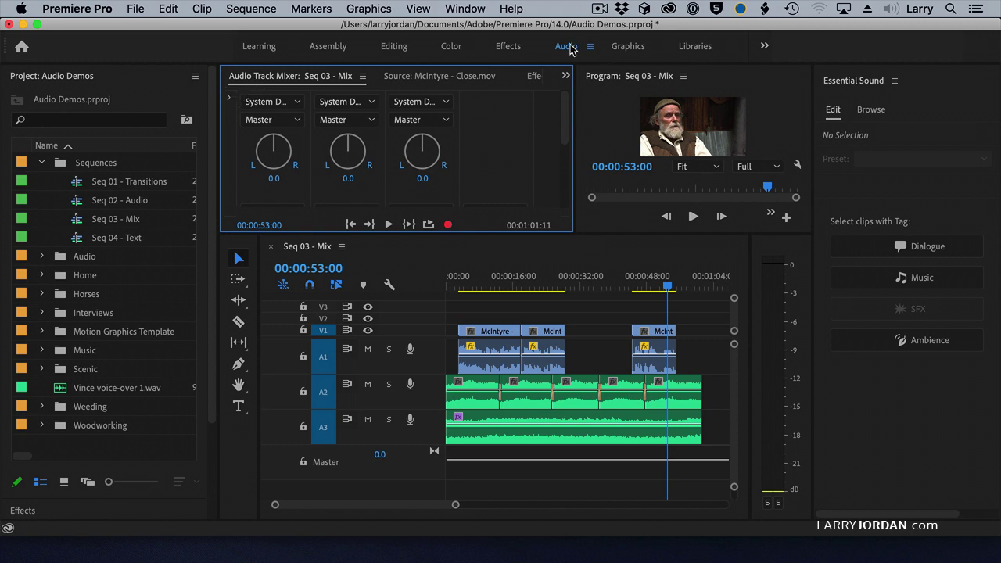
click(518, 114)
key(grave)
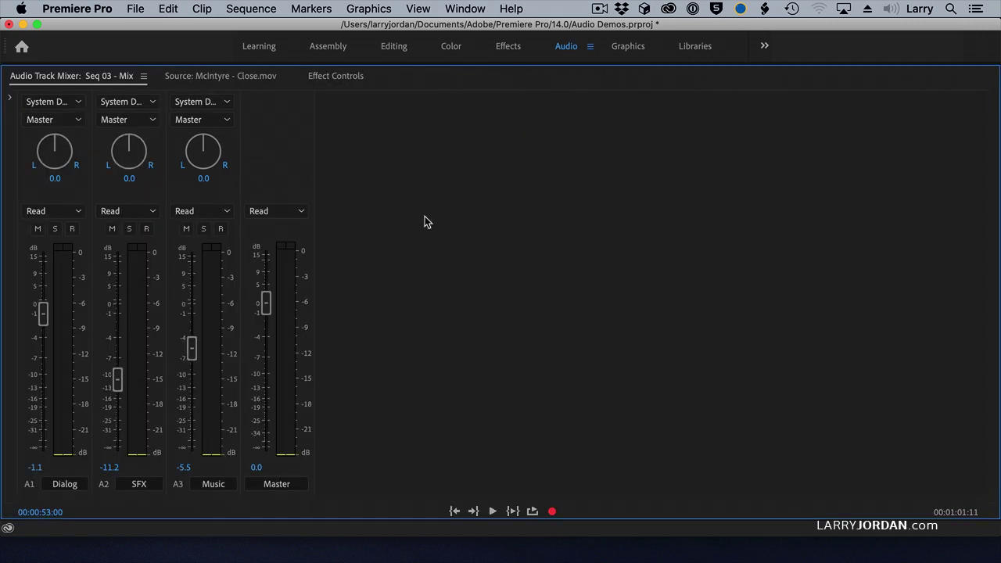